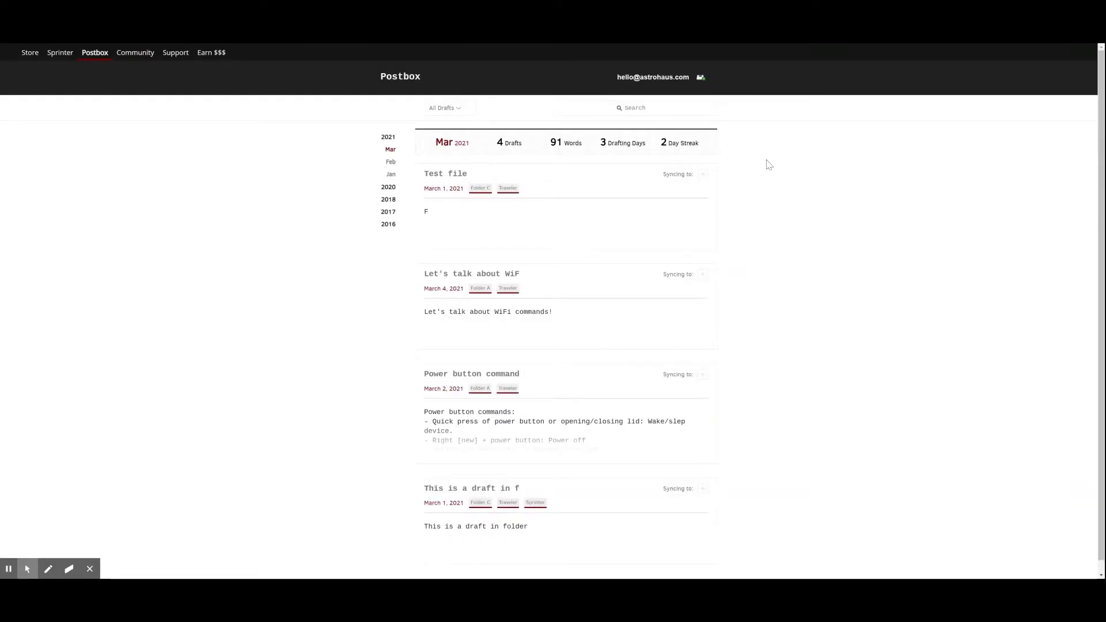
# Step: Browse the February 2021 drafts, expand 2020's months, then return to the March 2021 drafts
pyautogui.moveTo(461, 231)
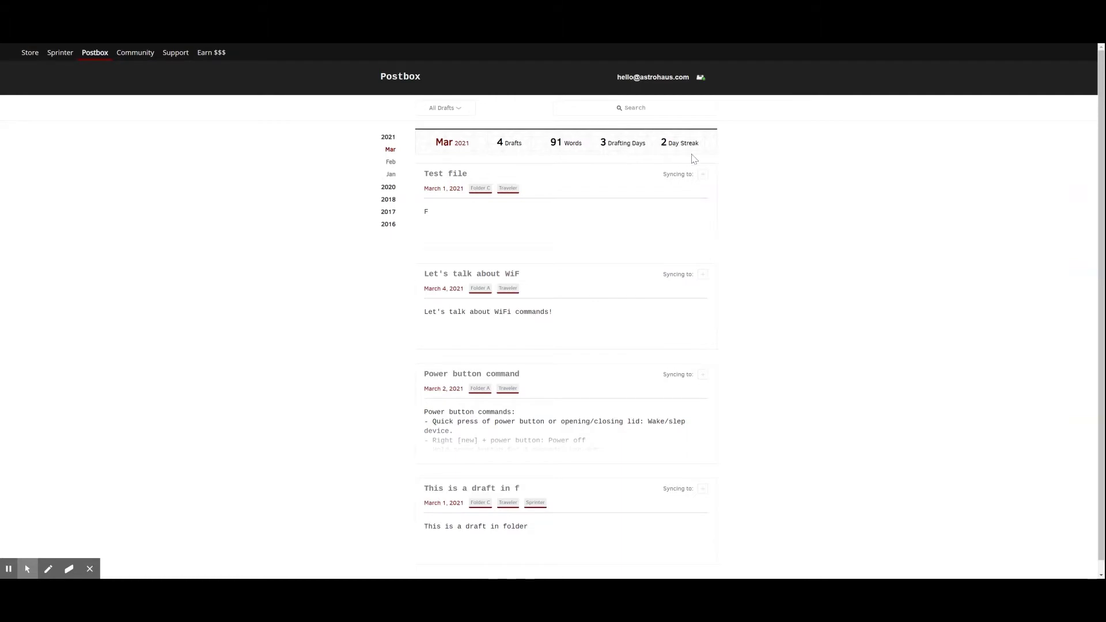
pyautogui.click(464, 115)
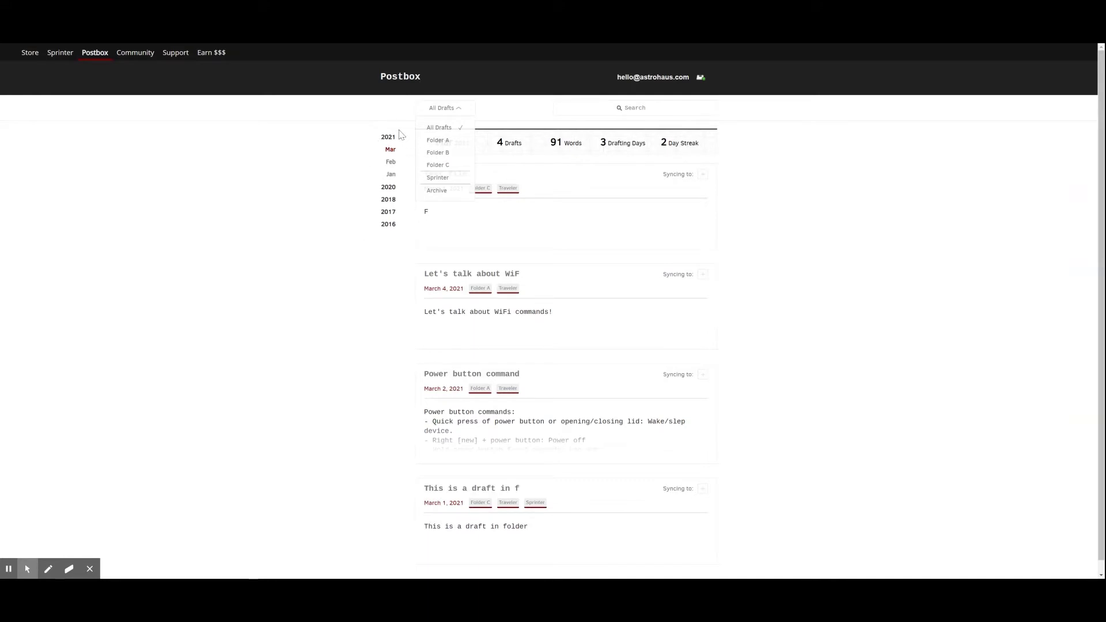
pyautogui.click(391, 162)
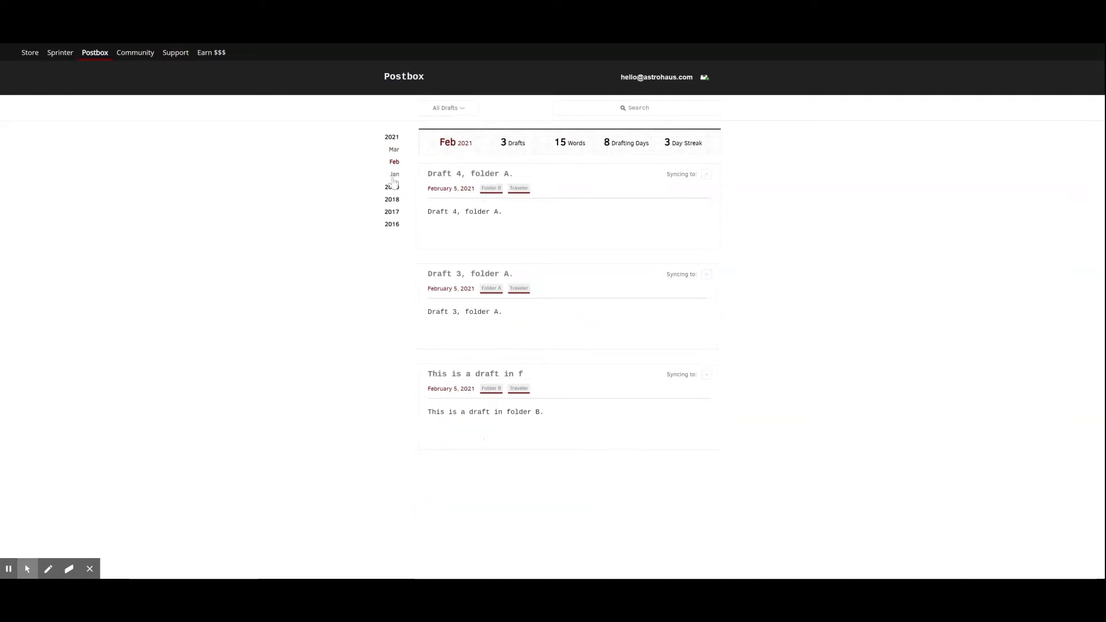
pyautogui.click(393, 187)
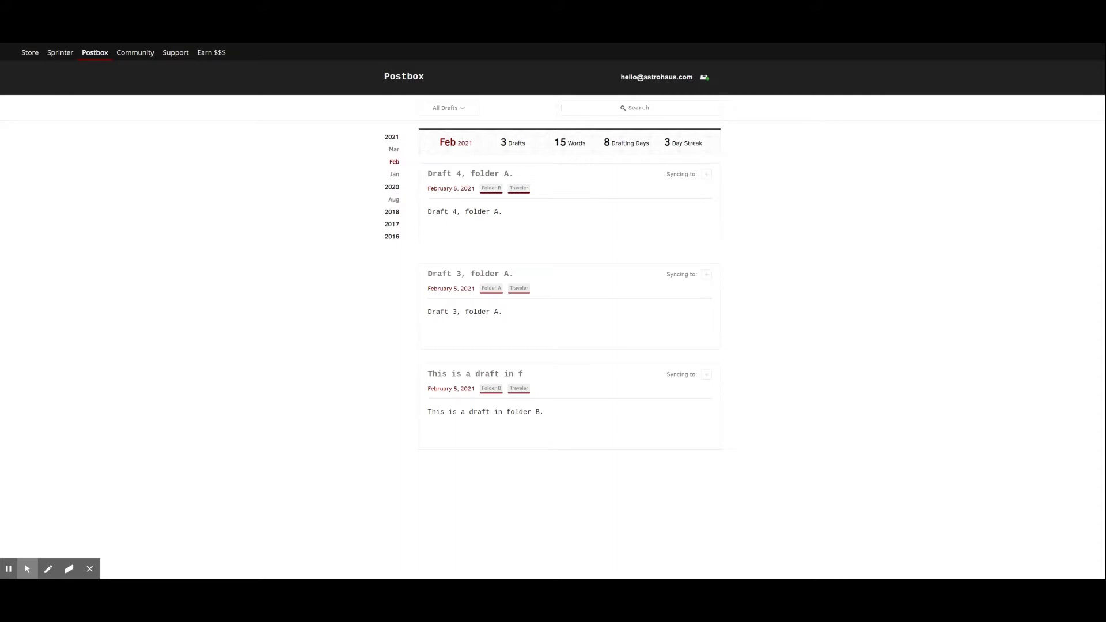
pyautogui.click(392, 151)
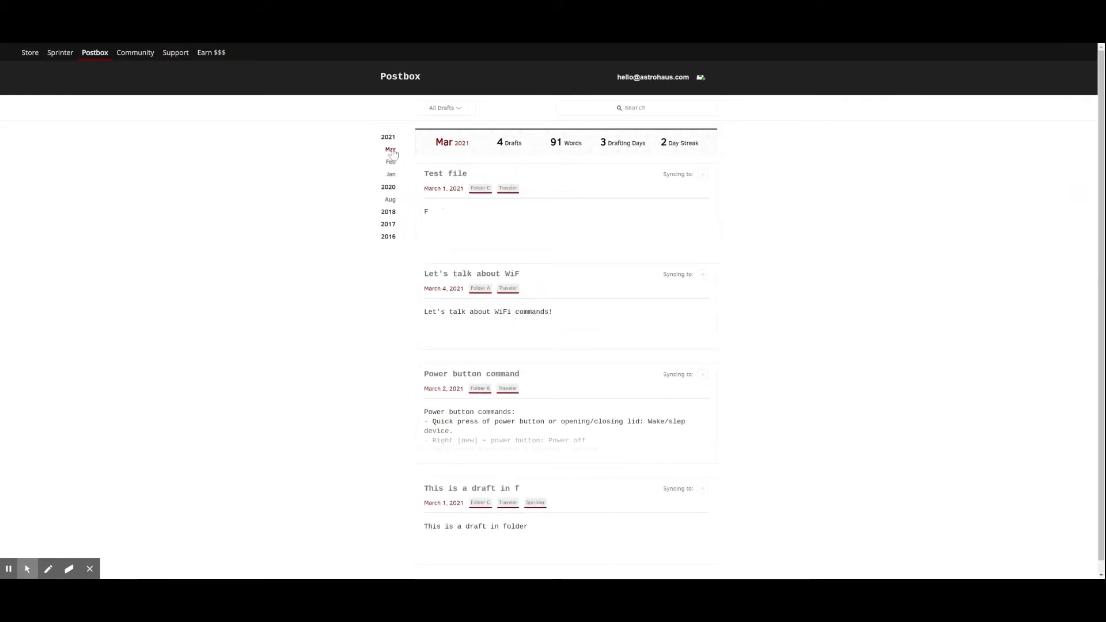
pyautogui.moveTo(440, 176)
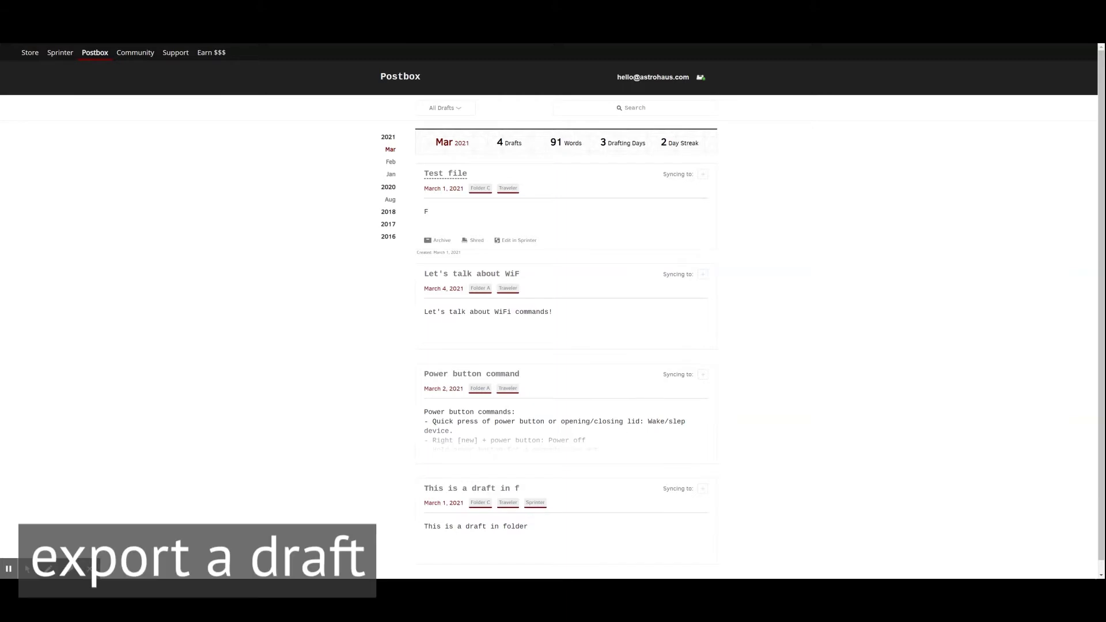
pyautogui.click(703, 179)
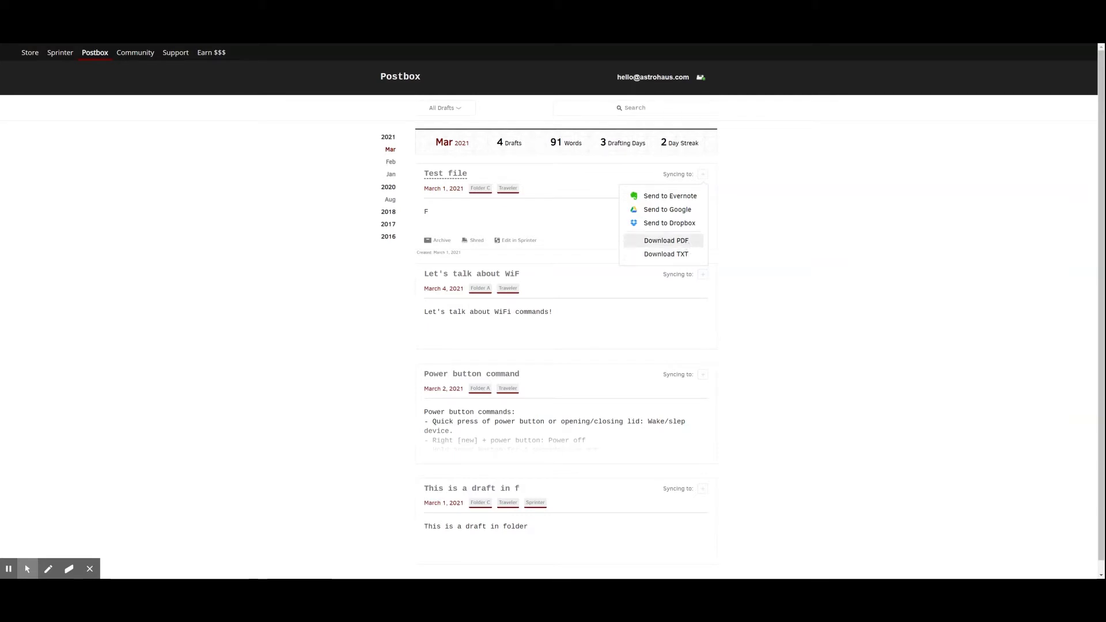
pyautogui.click(704, 179)
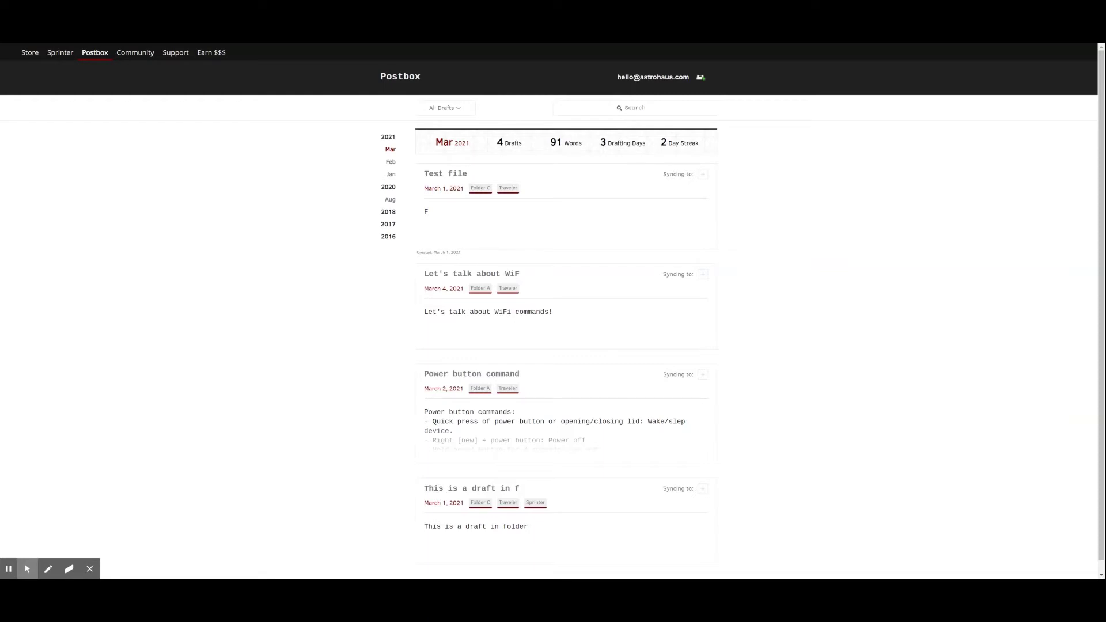
pyautogui.moveTo(464, 254)
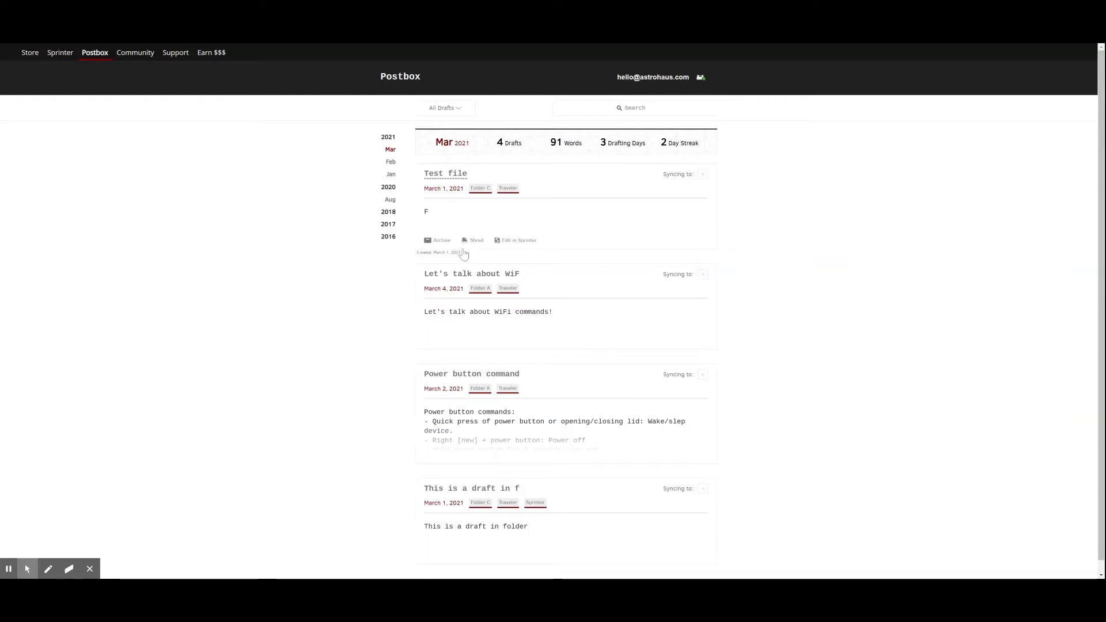
pyautogui.click(456, 177)
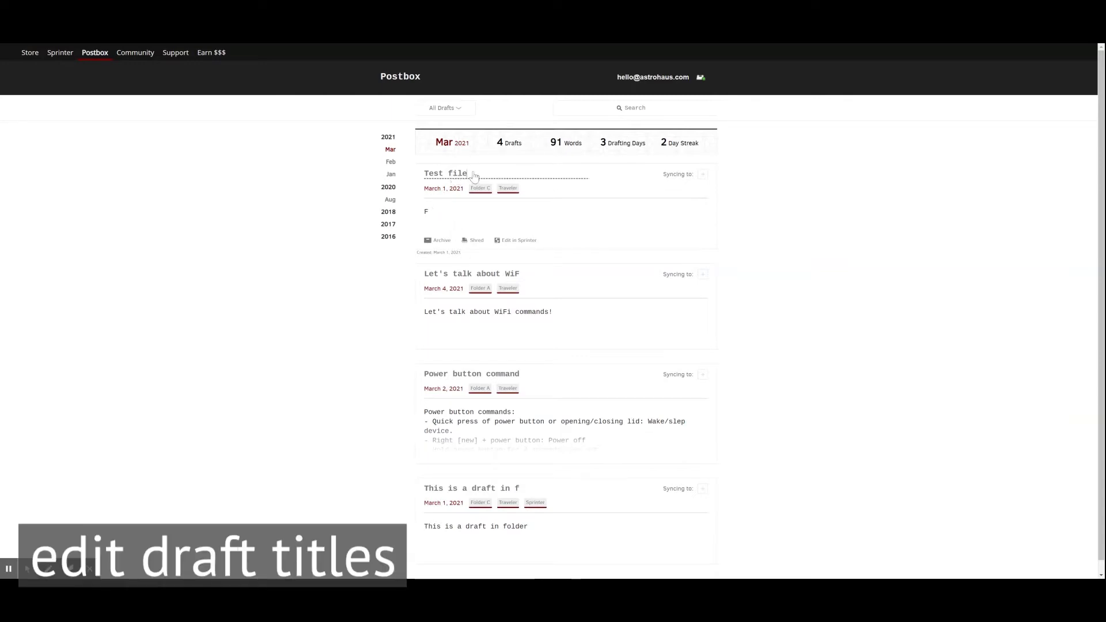
pyautogui.write('1')
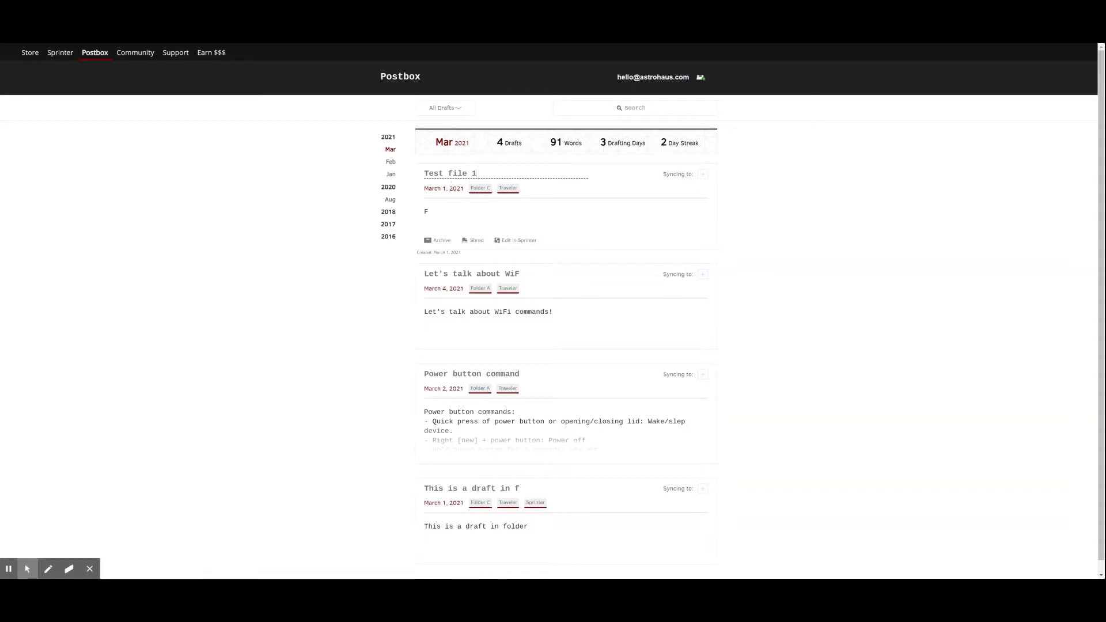
pyautogui.press('BackSpace')
pyautogui.click(454, 108)
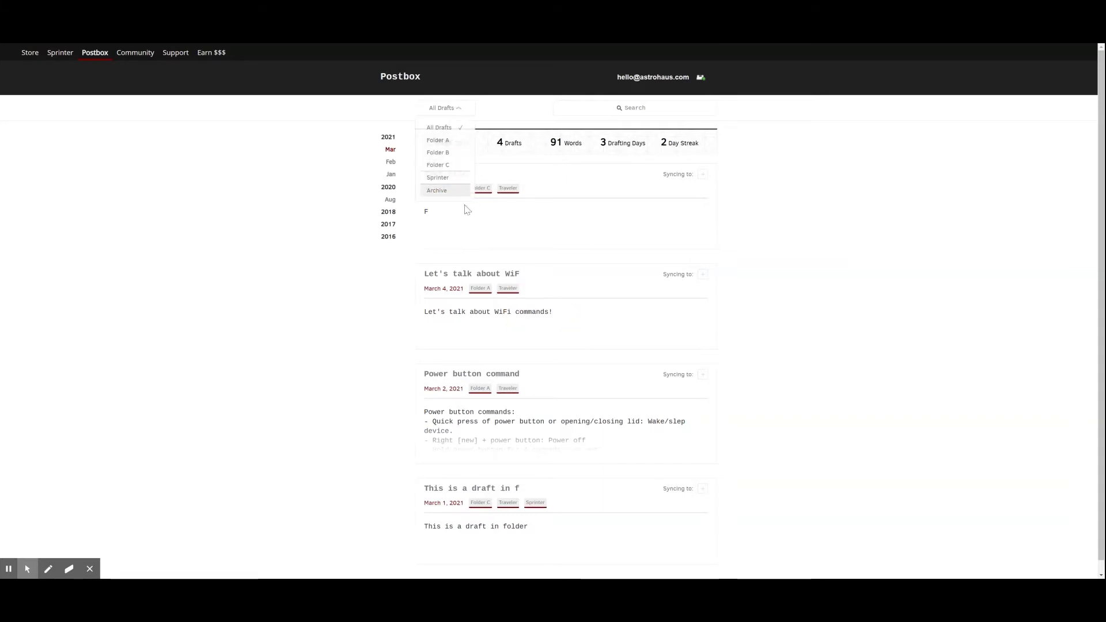
pyautogui.click(472, 242)
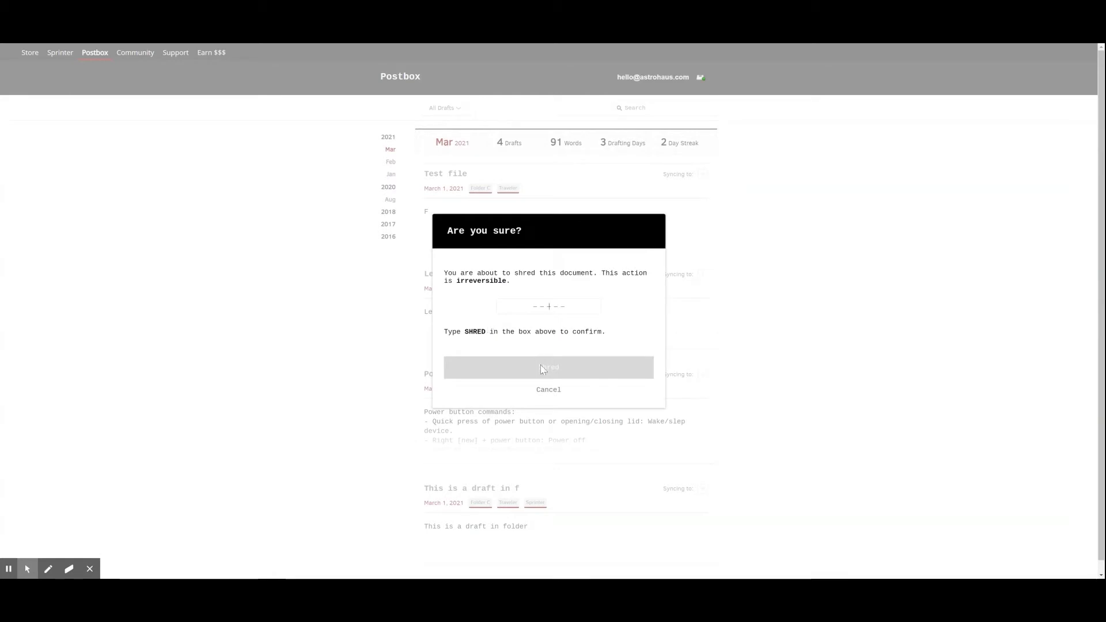
pyautogui.click(549, 390)
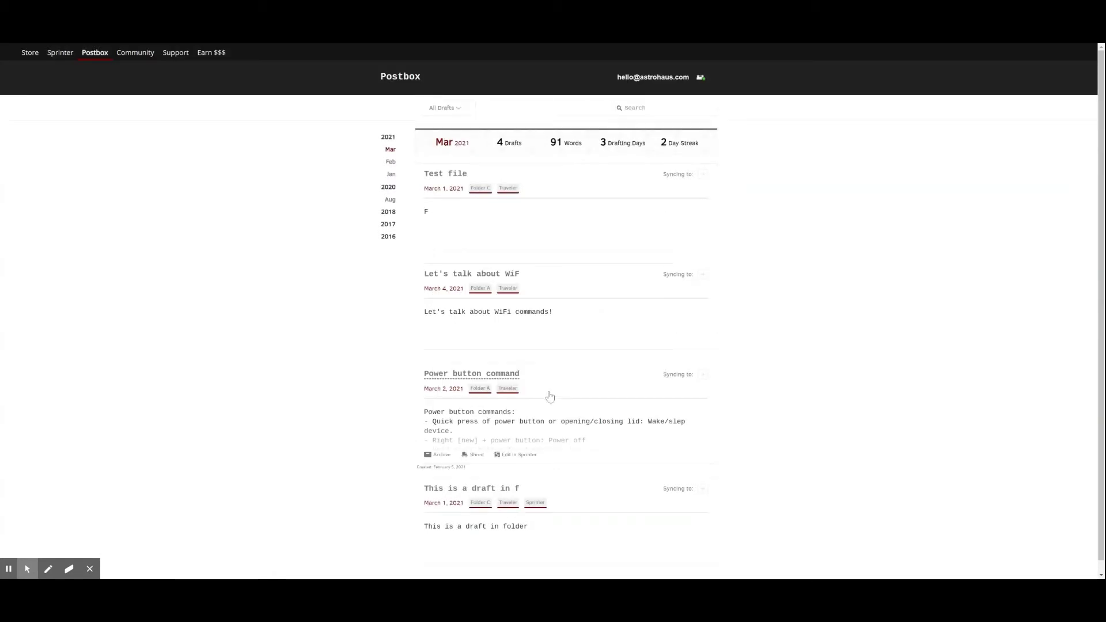
pyautogui.moveTo(623, 199)
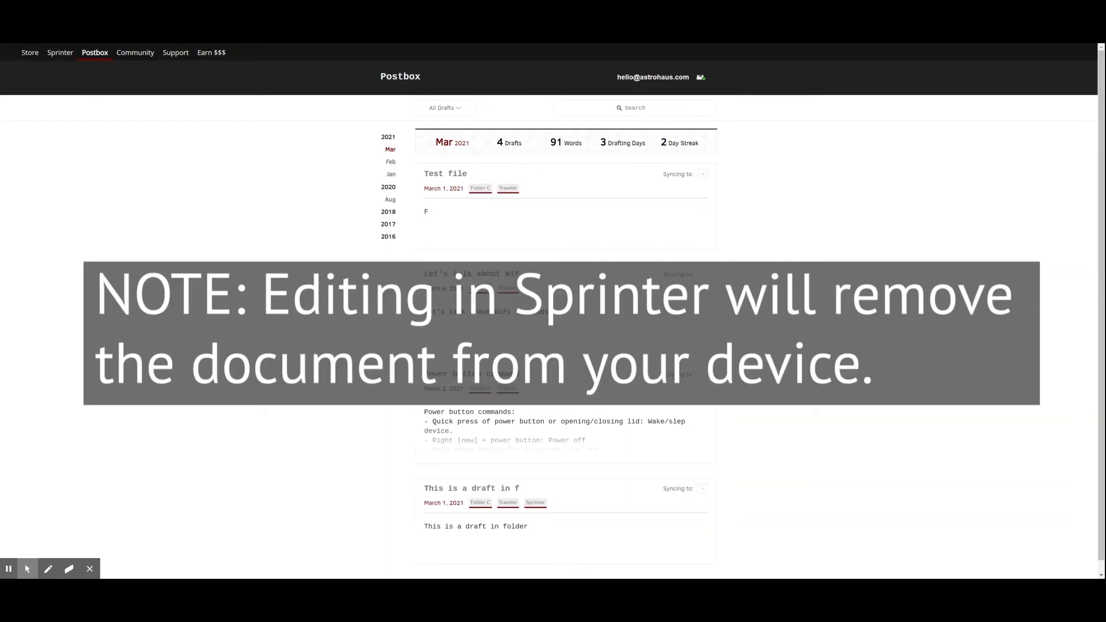
pyautogui.moveTo(520, 204)
pyautogui.click(519, 241)
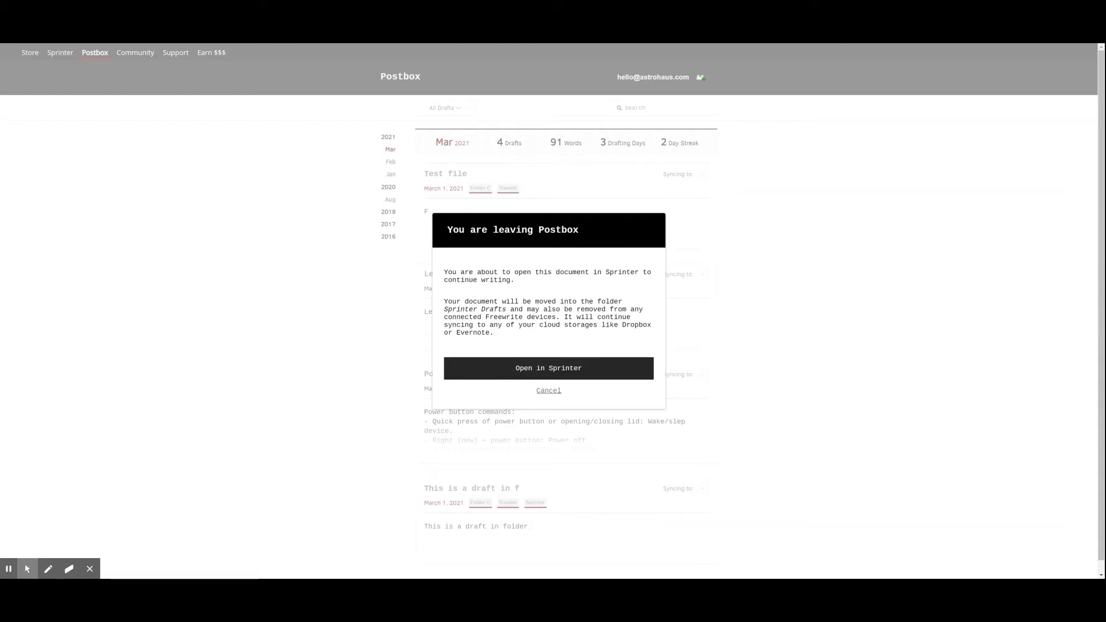
pyautogui.click(559, 392)
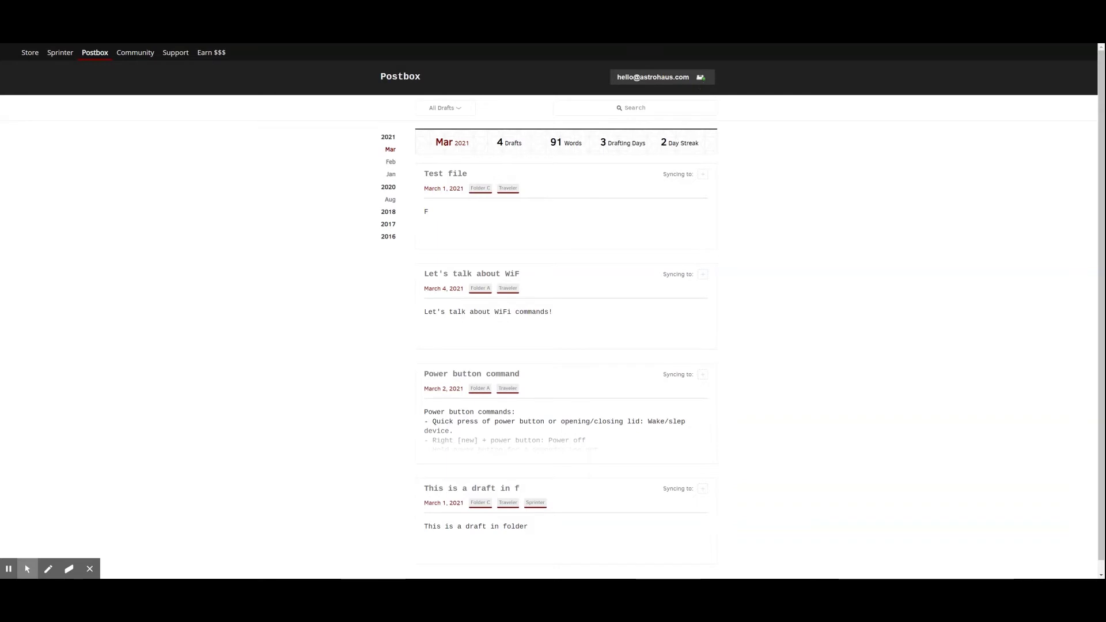
# Step: Go to the Freewrite's Device Settings page through the header's account menu
pyautogui.click(703, 80)
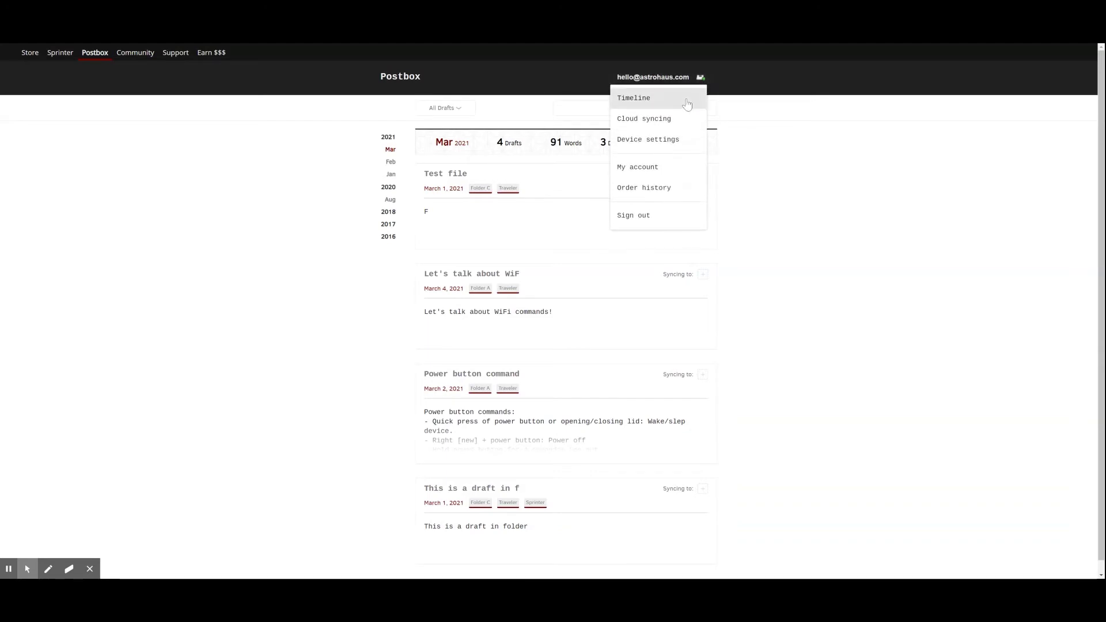
pyautogui.click(678, 146)
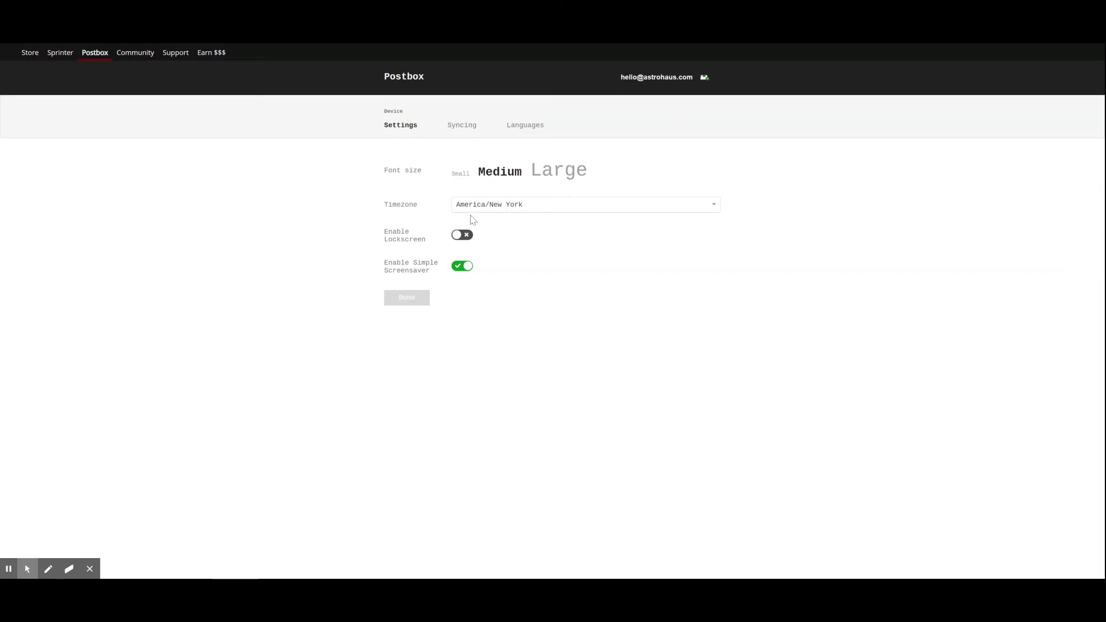
# Step: Set the device font size to Large, keeping the America/New York timezone
pyautogui.click(461, 174)
pyautogui.click(498, 176)
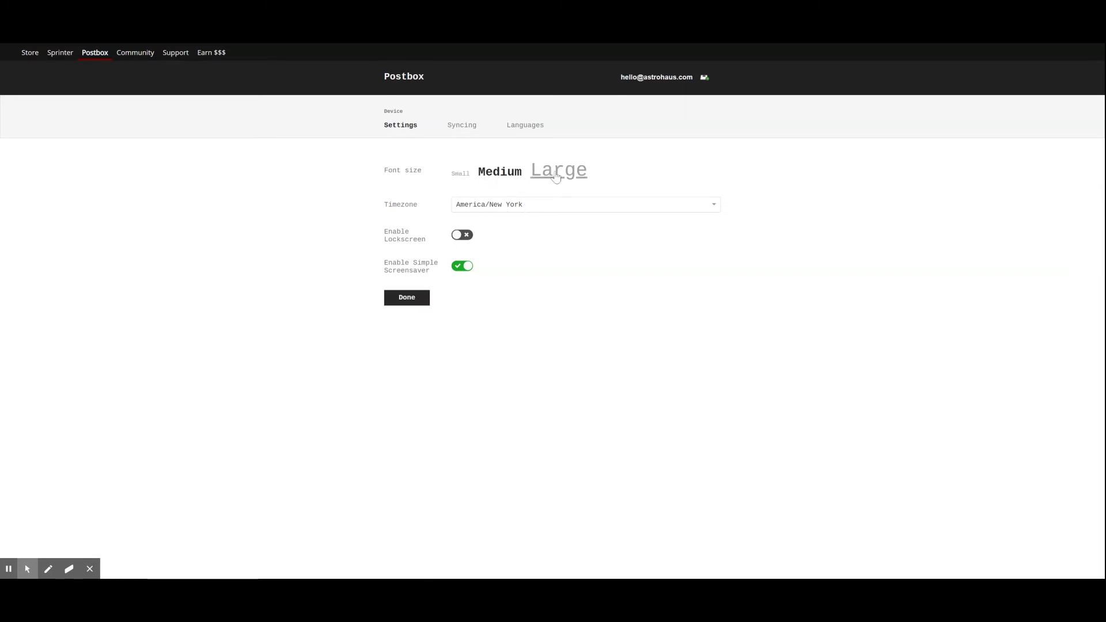
pyautogui.click(556, 176)
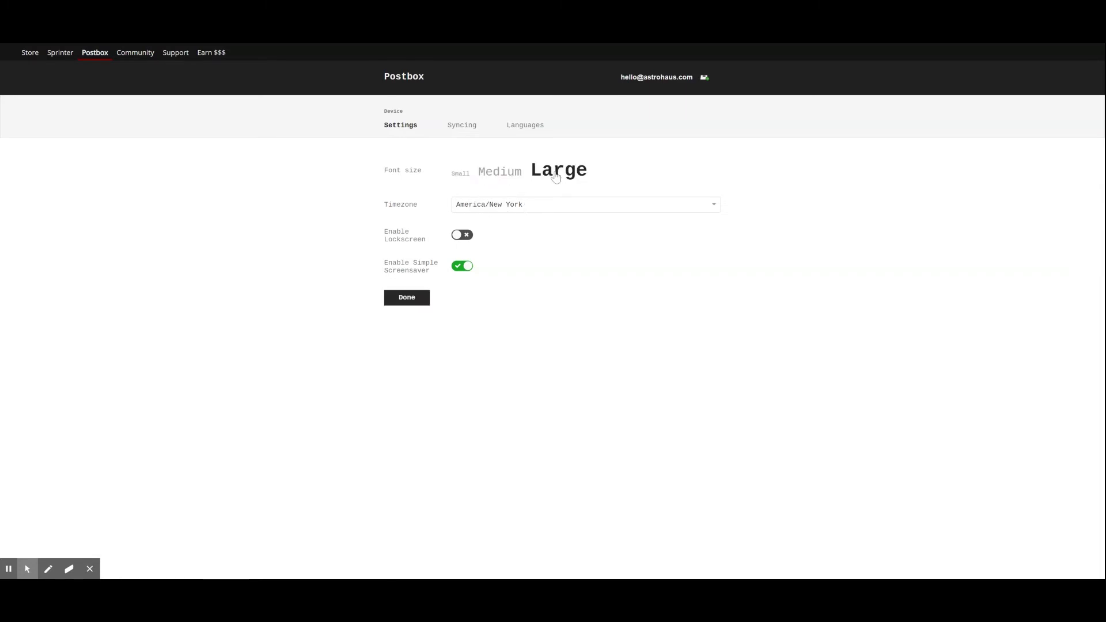
pyautogui.click(536, 208)
pyautogui.scroll(-3, 535, 250)
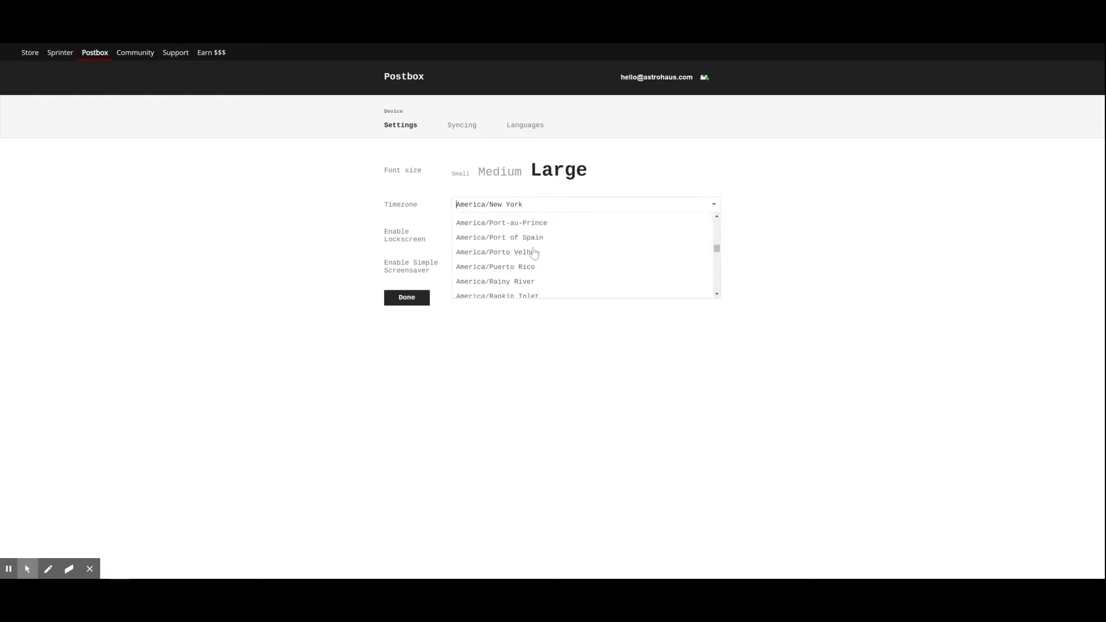
pyautogui.click(549, 326)
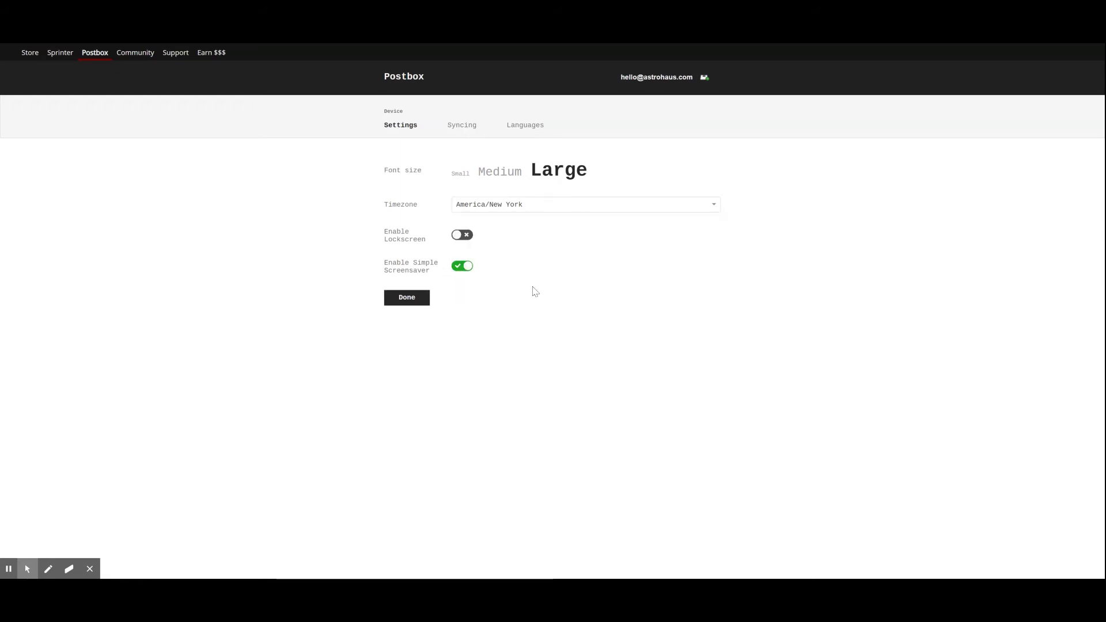
# Step: Turn the lockscreen on and simple screensaver off, save, then view Languages settings
pyautogui.click(467, 236)
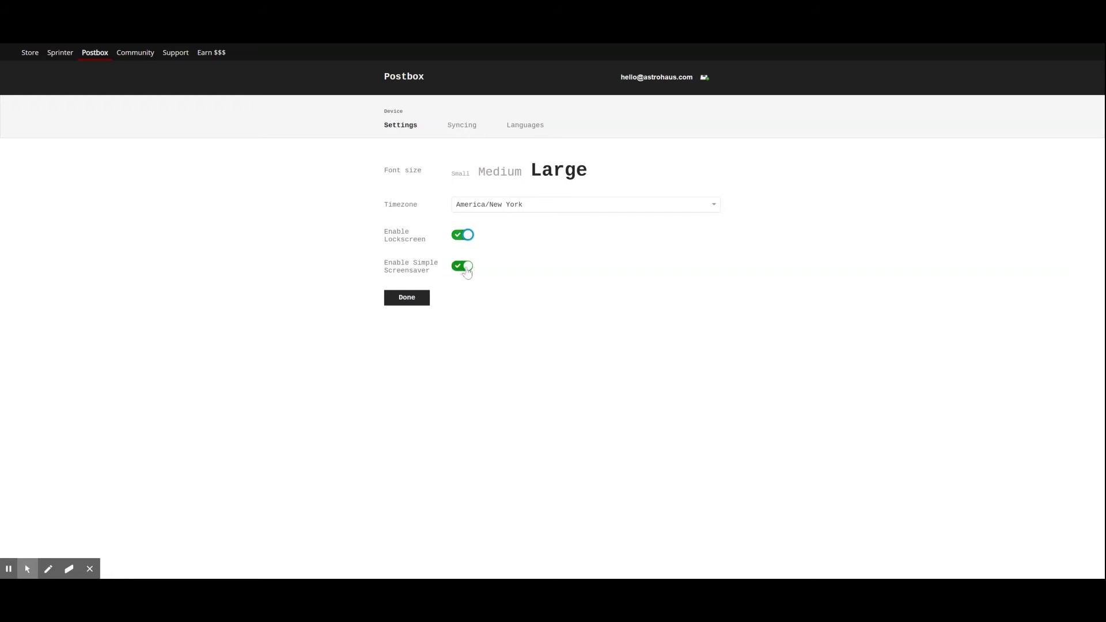
pyautogui.click(467, 268)
pyautogui.click(414, 301)
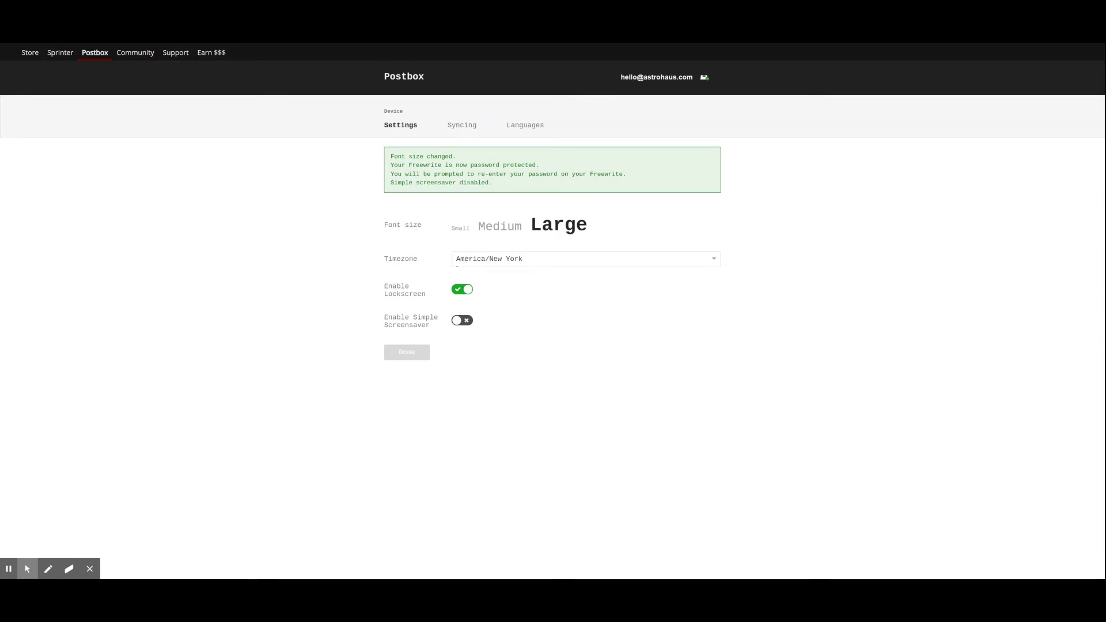
pyautogui.click(541, 128)
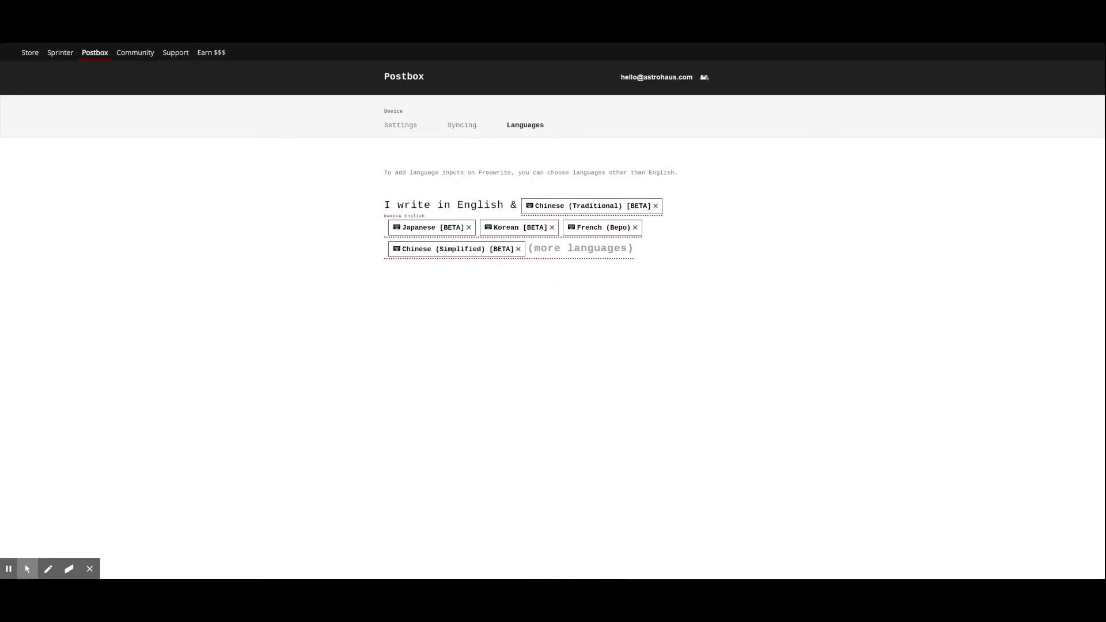
# Step: Remove Chinese (Simplified) and Chinese (Traditional) from the device languages
pyautogui.click(576, 248)
pyautogui.click(630, 286)
pyautogui.click(690, 288)
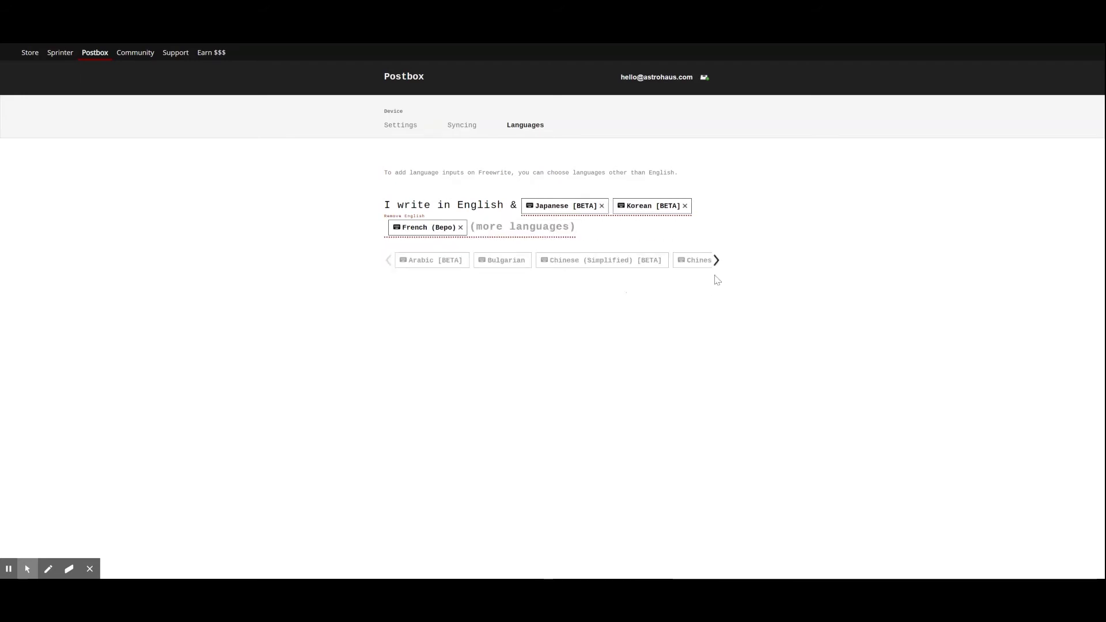
# Step: Add Dutch, Dvorak (English) and Dvorak (Swiss), then remove all three again
pyautogui.click(716, 265)
pyautogui.click(717, 262)
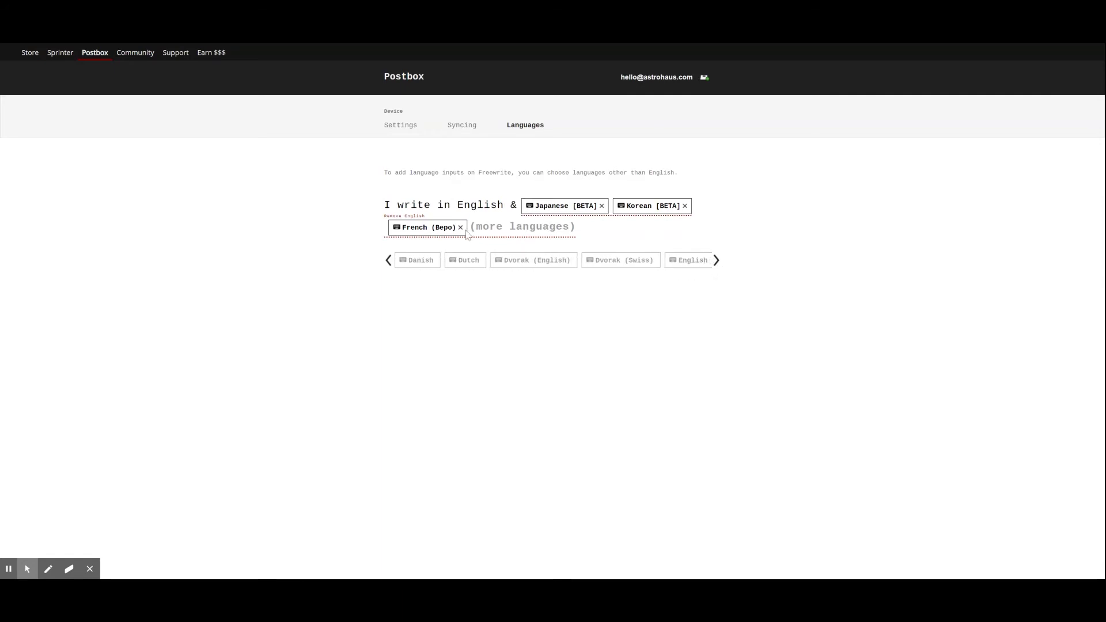
pyautogui.click(467, 263)
pyautogui.click(521, 262)
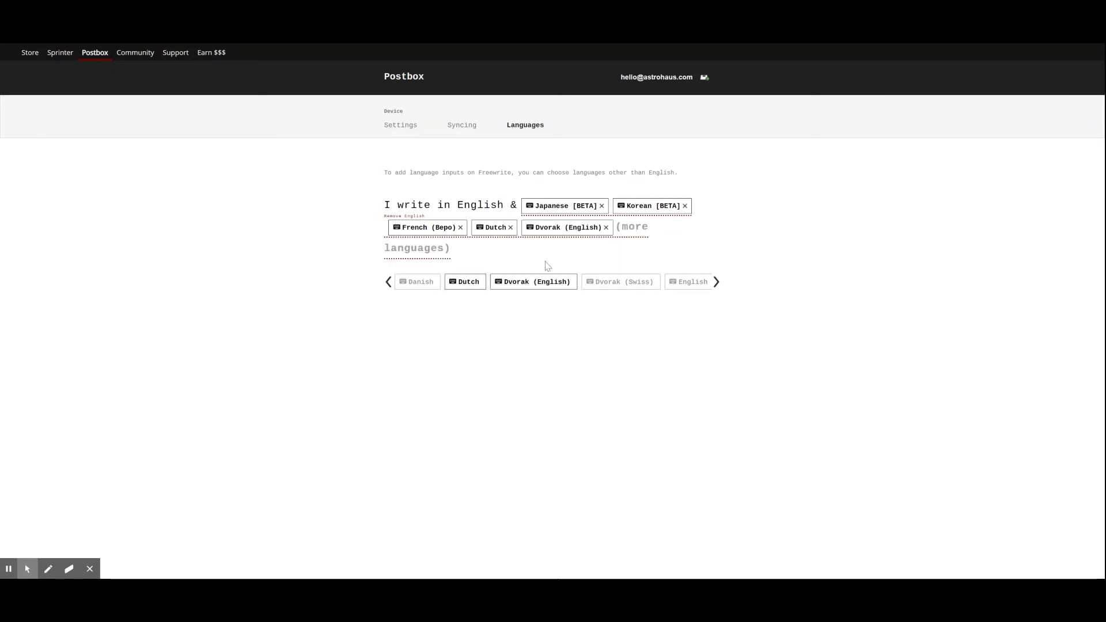
pyautogui.click(611, 287)
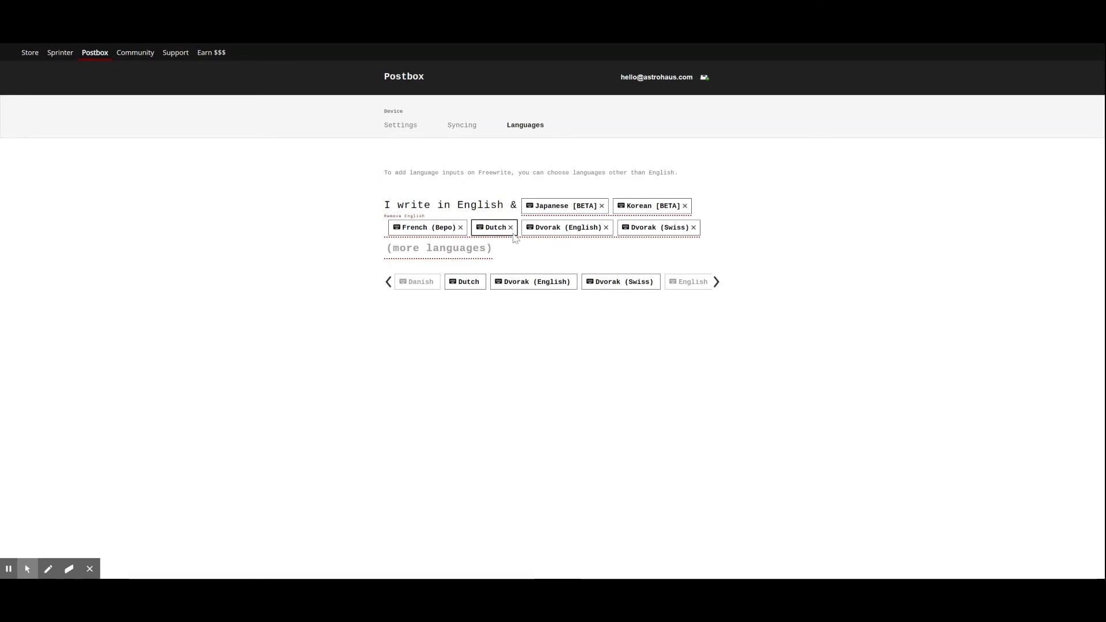
pyautogui.click(511, 227)
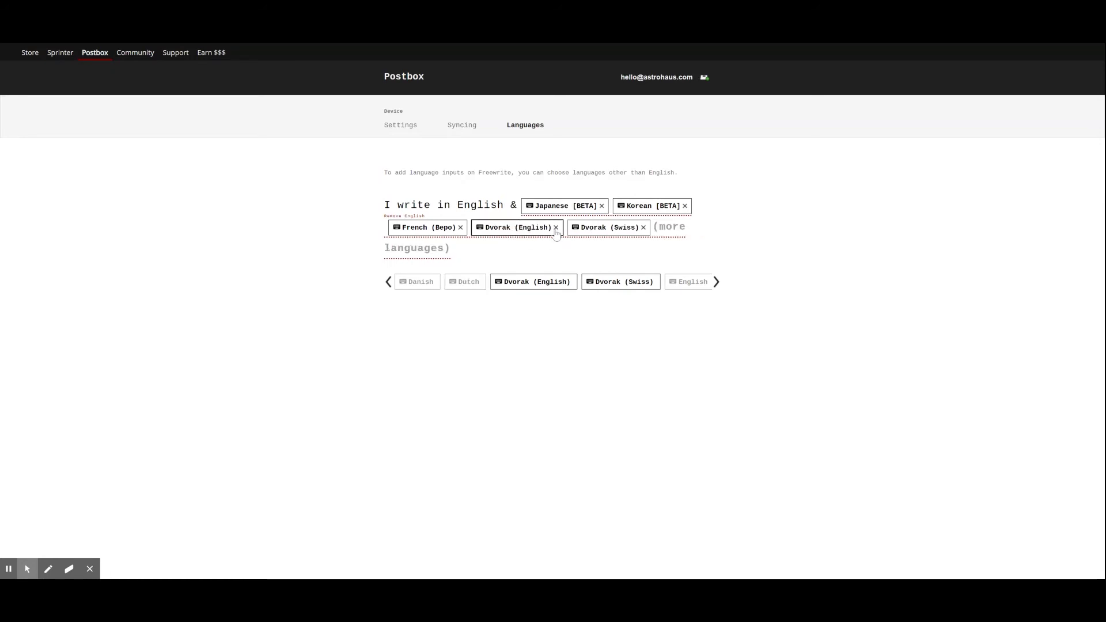
pyautogui.click(557, 229)
pyautogui.click(547, 227)
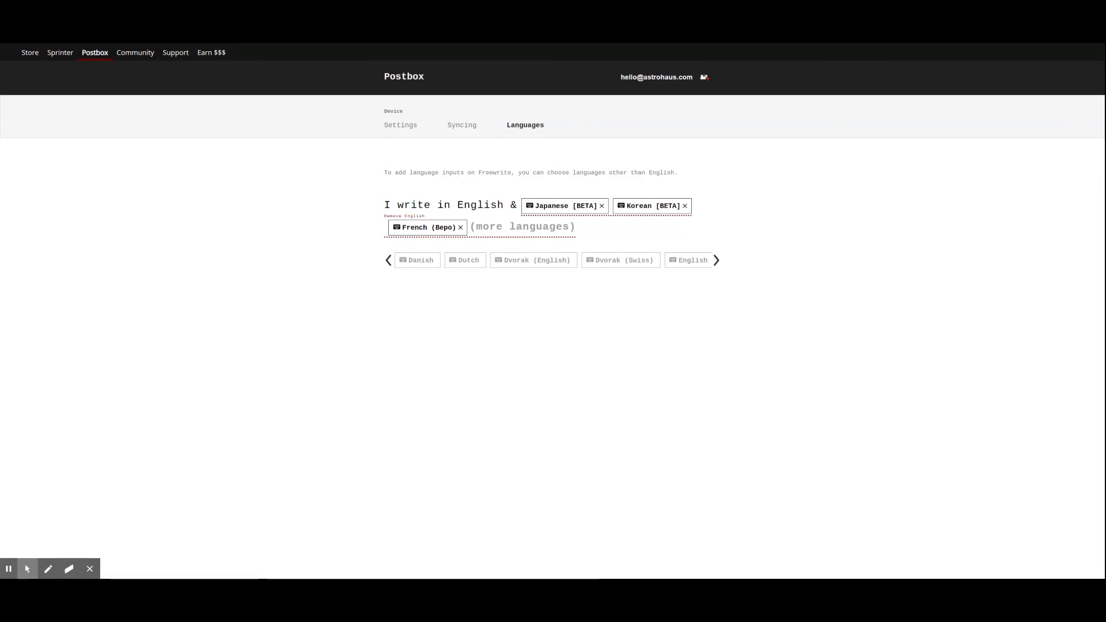
# Step: Choose My account from the header's account email menu to show the email and password form
pyautogui.click(655, 85)
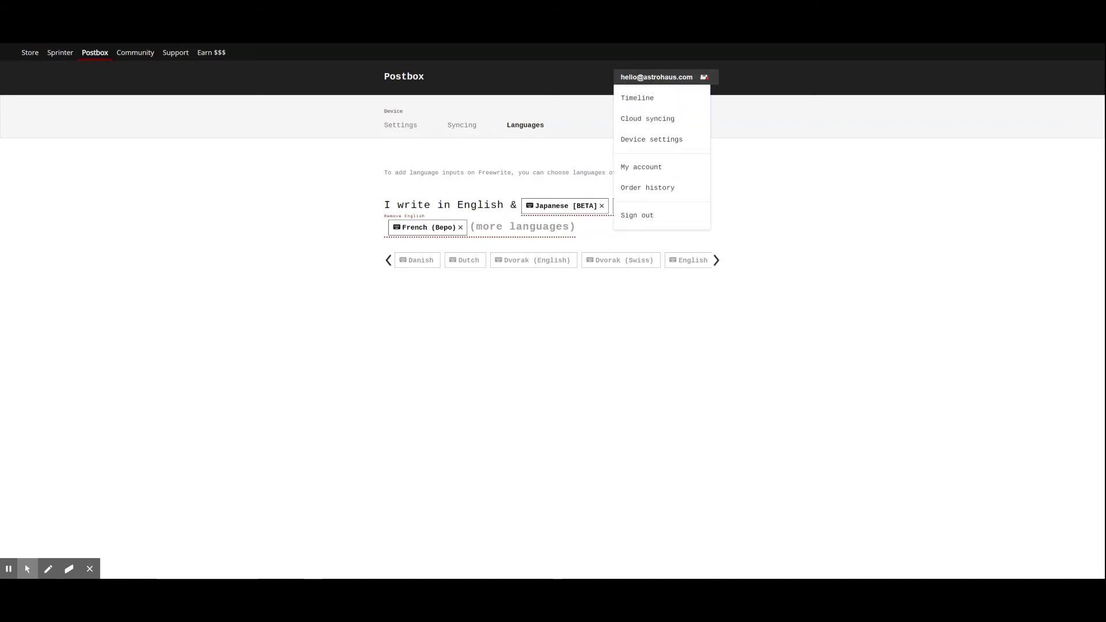
pyautogui.click(641, 167)
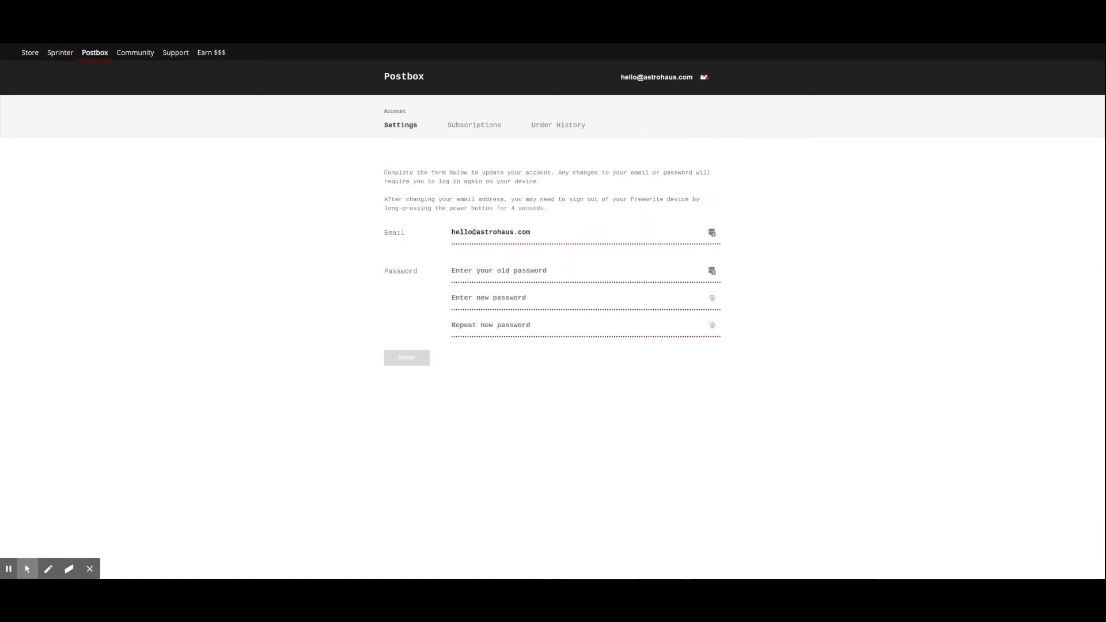